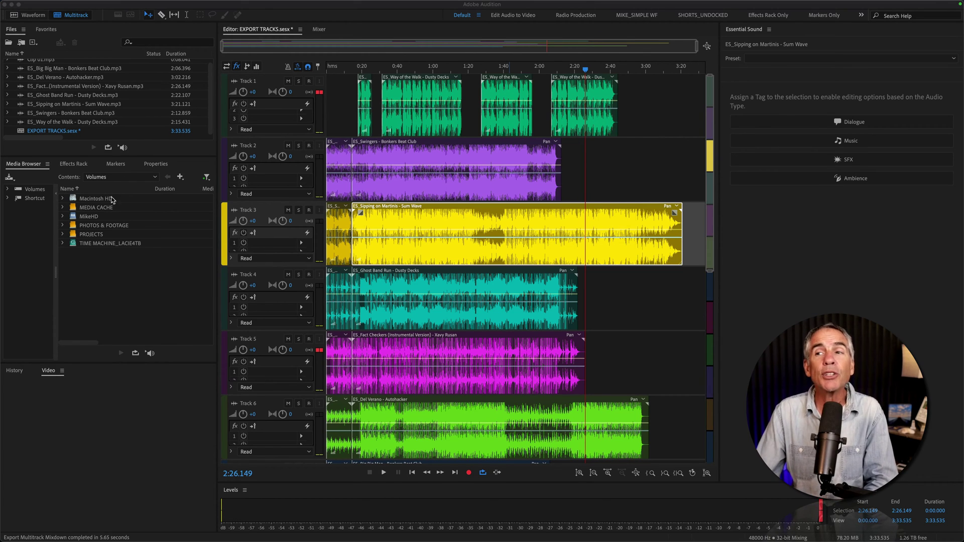
{"action": "left_click", "coordinate": [579, 100]}
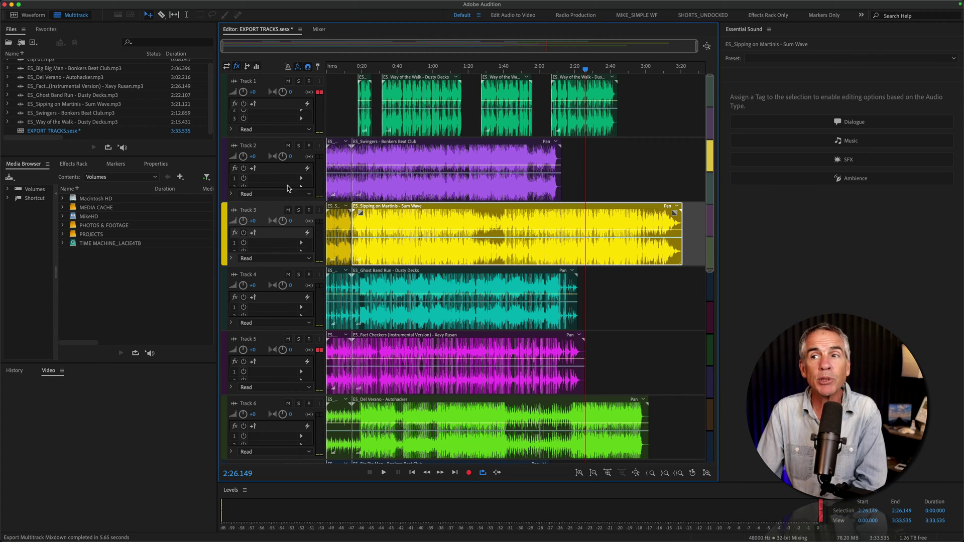
{"action": "left_click", "coordinate": [223, 162]}
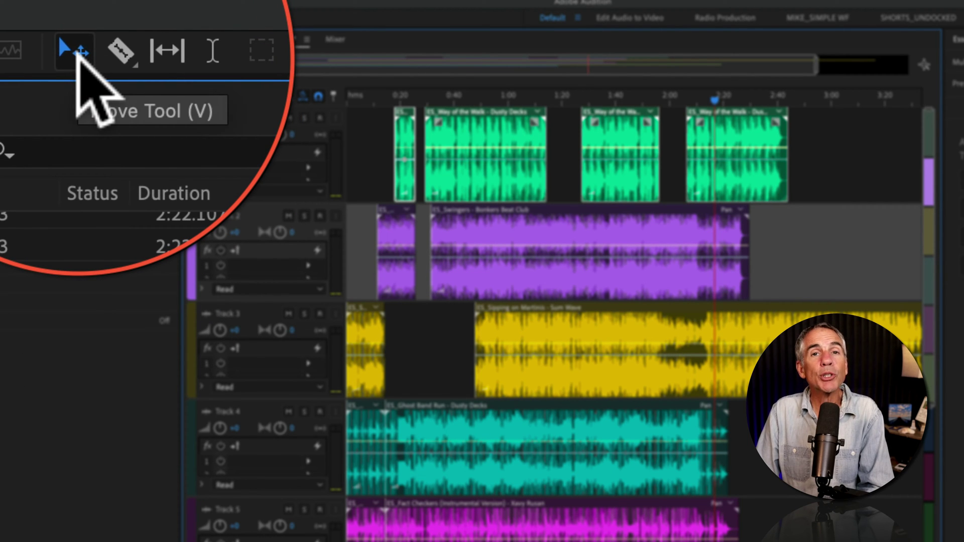
Step: With the Move tool, select the last clip on Track 1, the first clip on Track 2 and both clips on Track 3
{"action": "key", "text": "v"}
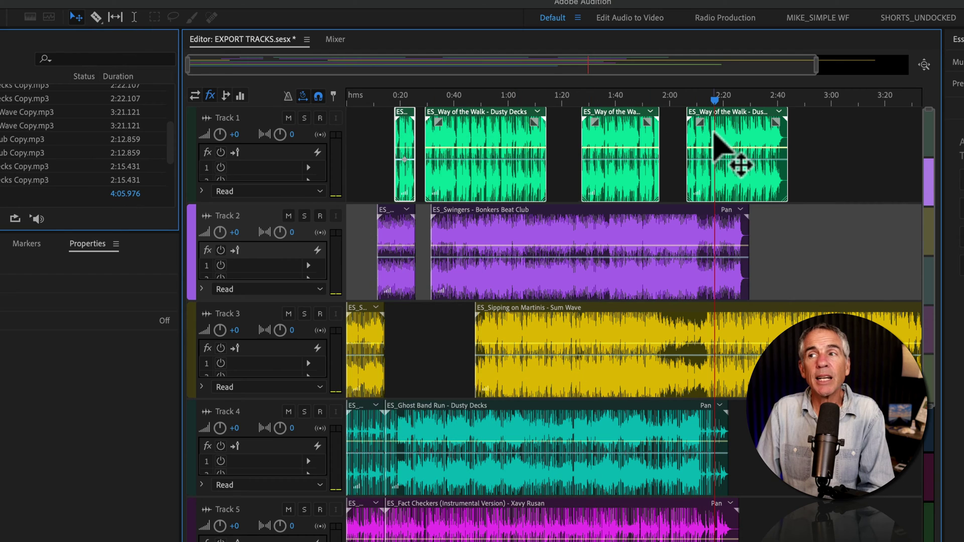
{"action": "left_click", "coordinate": [715, 135]}
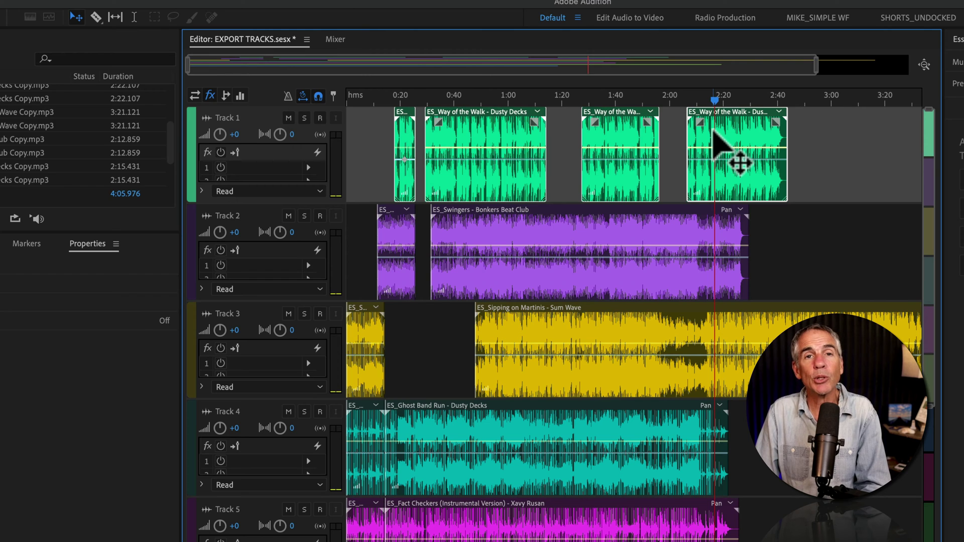
{"action": "key", "text": "super"}
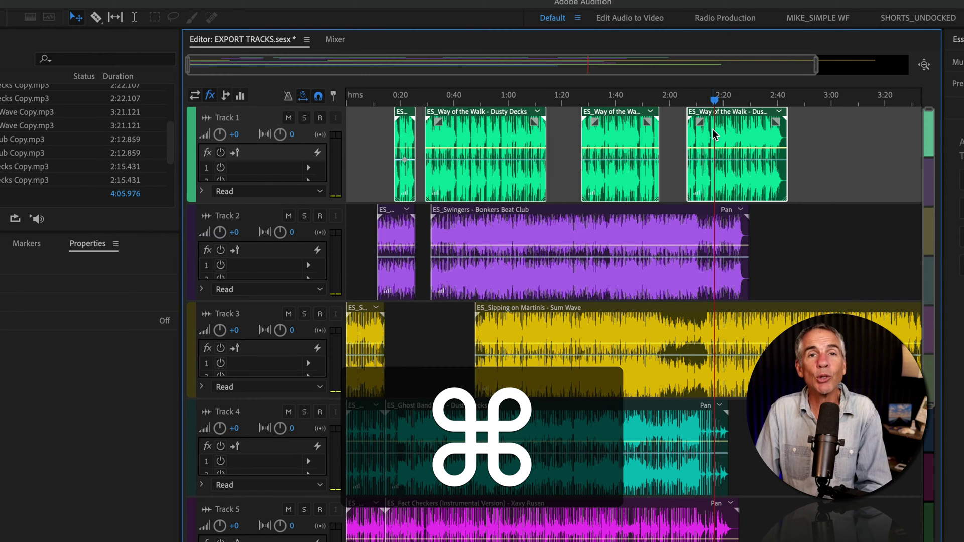
{"action": "left_click", "coordinate": [393, 217], "text": "super"}
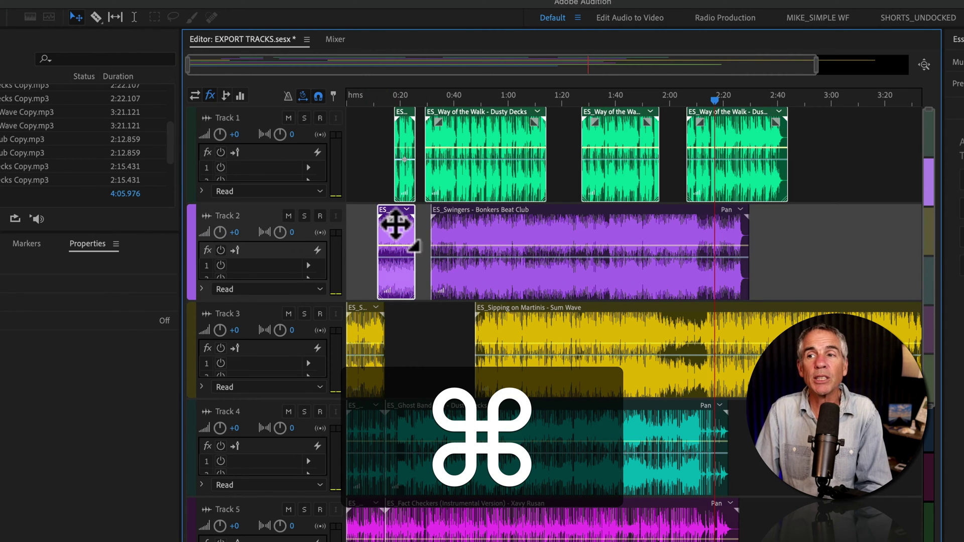
{"action": "left_click", "coordinate": [360, 328], "text": "super"}
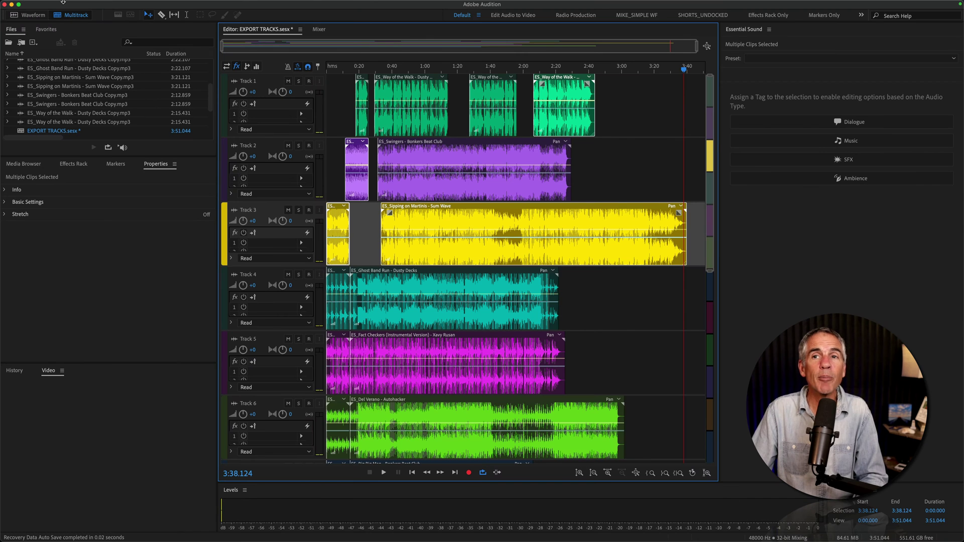
Step: Start a multitrack mixdown export of the selected clips and set the file name to MY CLIPS
{"action": "left_click", "coordinate": [87, 5]}
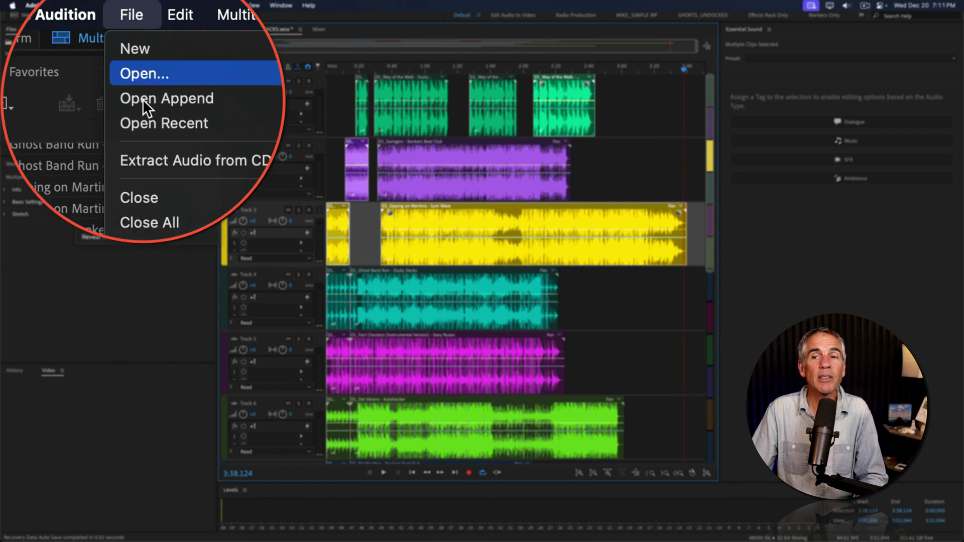
{"action": "mouse_move", "coordinate": [143, 200]}
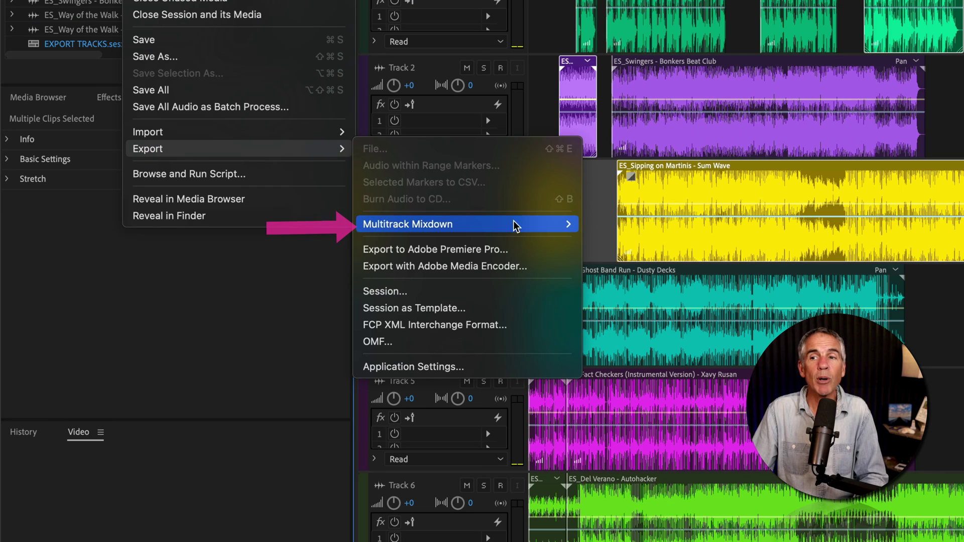
{"action": "mouse_move", "coordinate": [323, 244]}
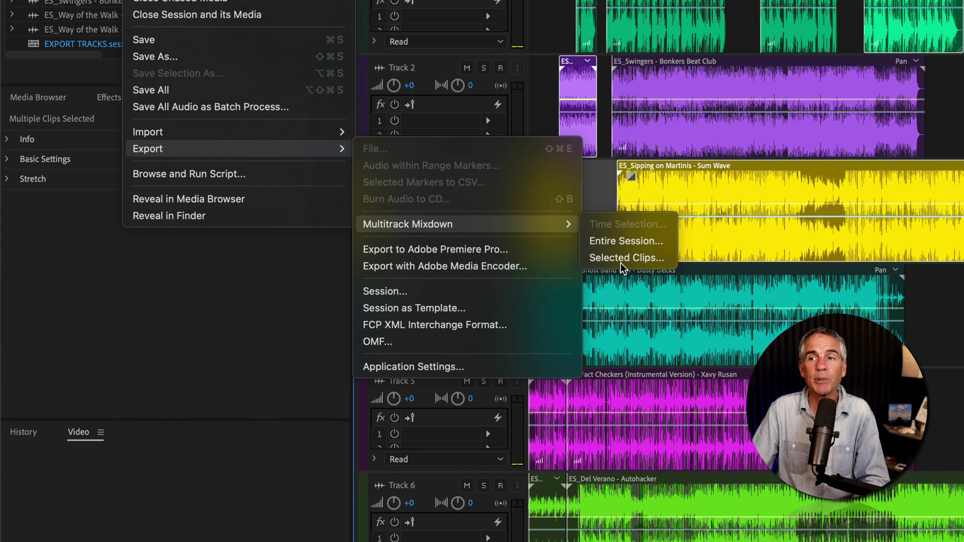
{"action": "left_click", "coordinate": [621, 261]}
{"action": "type", "text": "MY CL"}
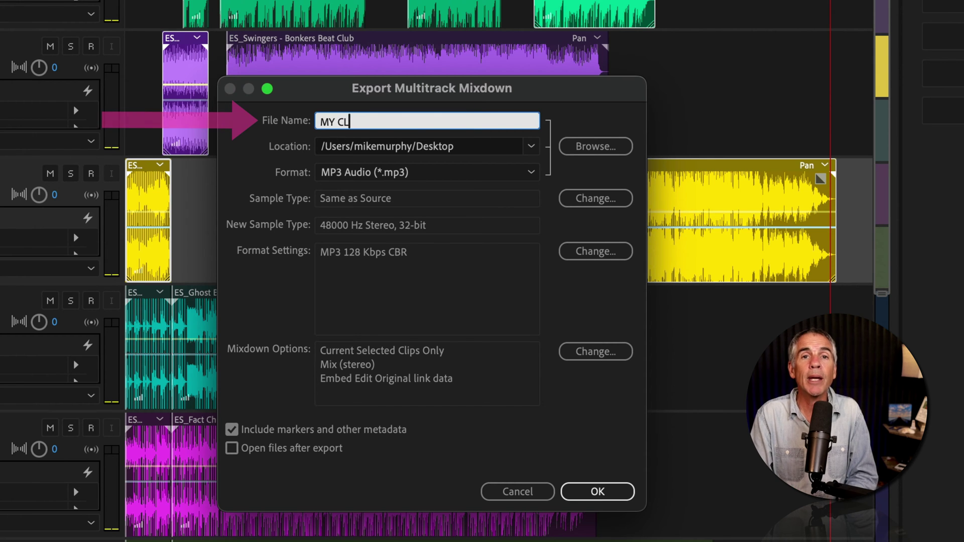
{"action": "type", "text": "IPS"}
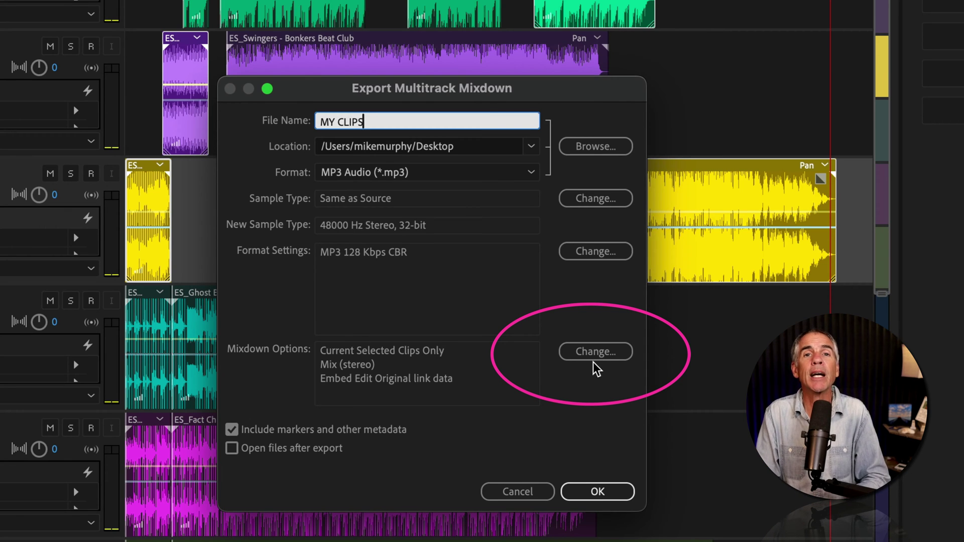
Step: In the mixdown options, include the Mono and 5.1 mixes and Tracks 1, 2 and 3 as sources
{"action": "left_click", "coordinate": [607, 355]}
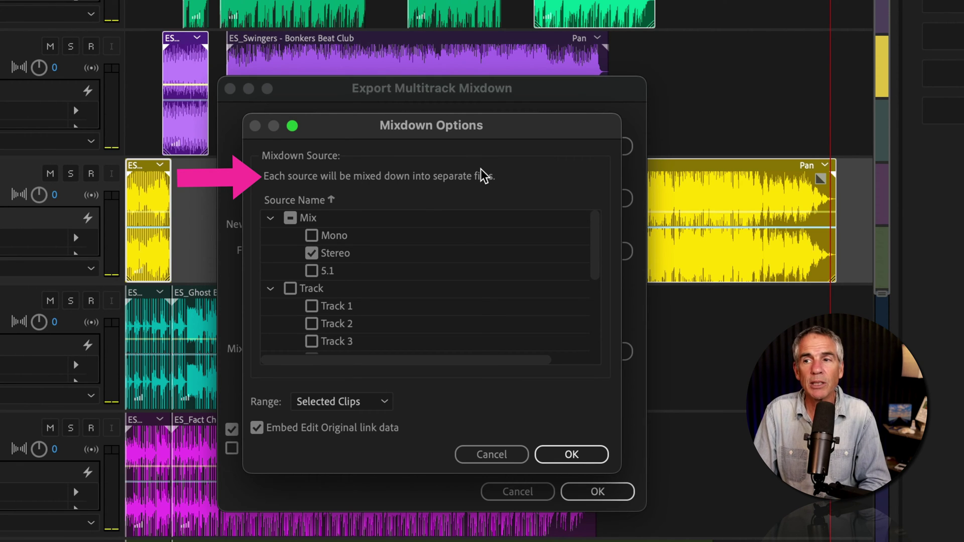
{"action": "left_click", "coordinate": [311, 236]}
{"action": "left_click", "coordinate": [312, 271]}
{"action": "left_click", "coordinate": [311, 306]}
{"action": "left_click", "coordinate": [311, 323]}
{"action": "left_click", "coordinate": [312, 341]}
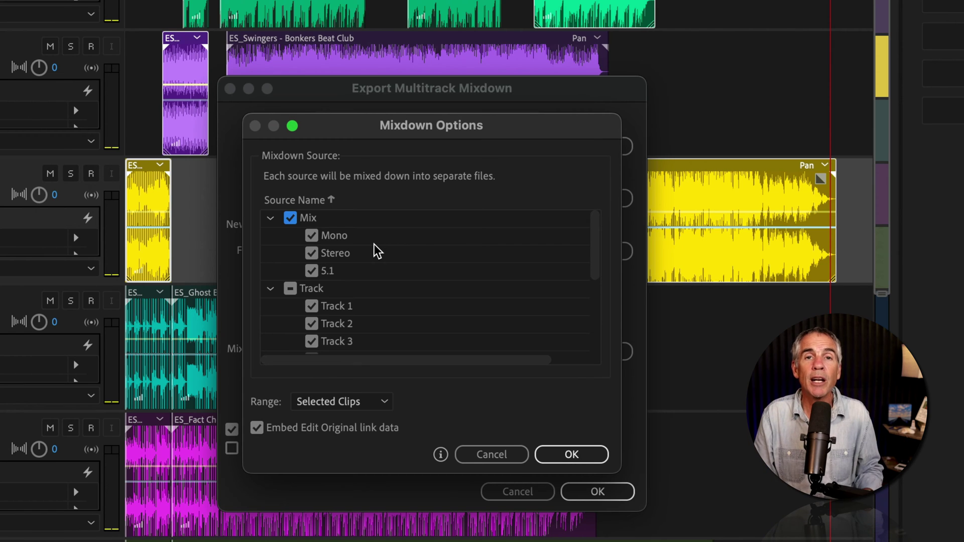
Step: Exclude the Mono, Stereo and 5.1 mixes from the mixdown sources
{"action": "left_click", "coordinate": [311, 271]}
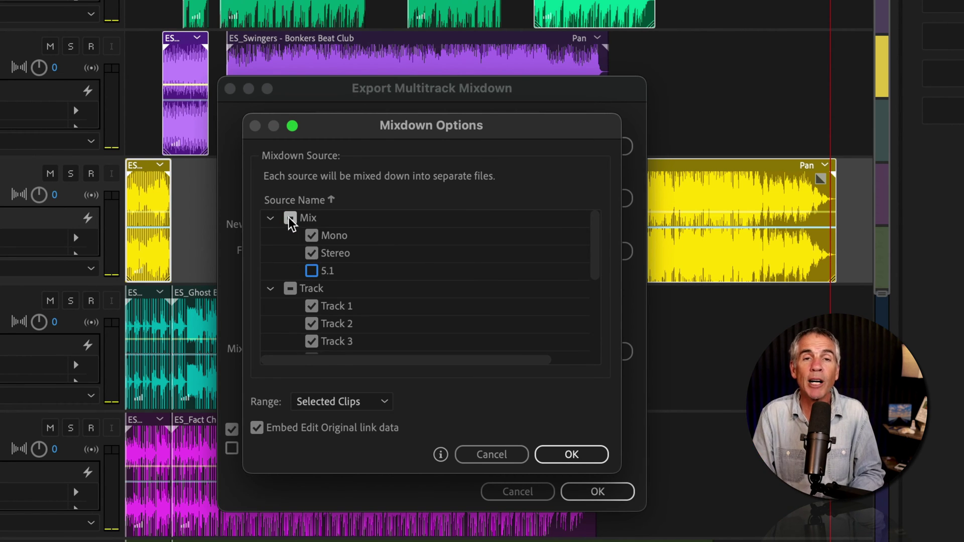
{"action": "left_click", "coordinate": [311, 271]}
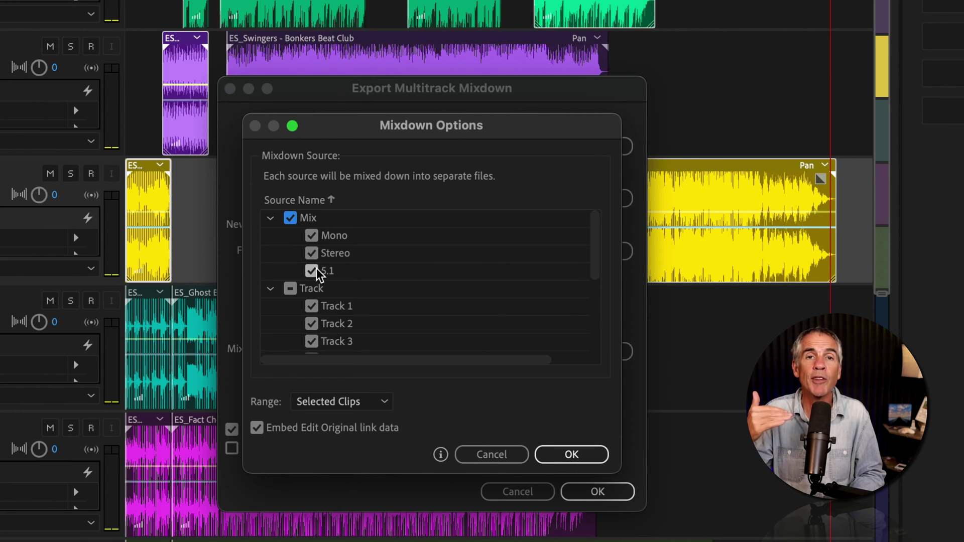
{"action": "left_click", "coordinate": [290, 218]}
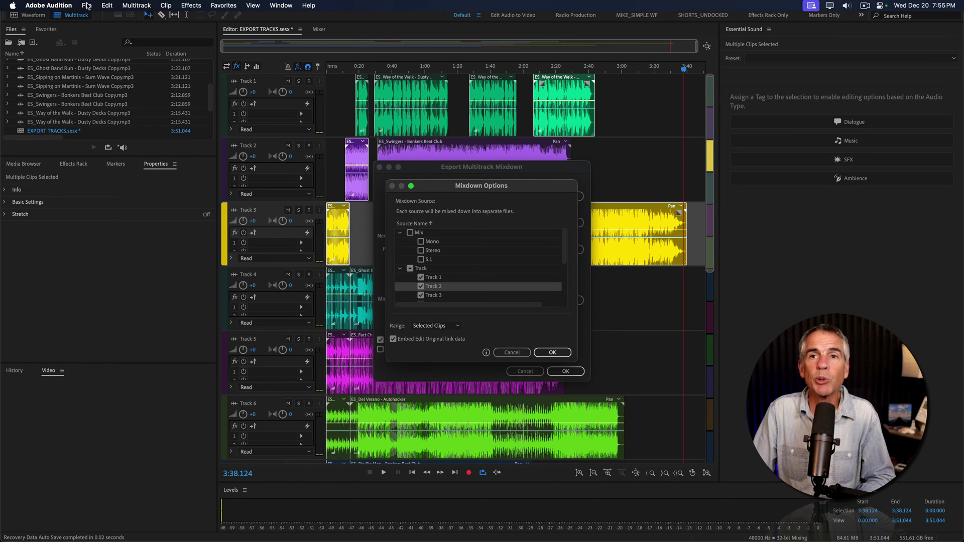
{"action": "left_click", "coordinate": [86, 5]}
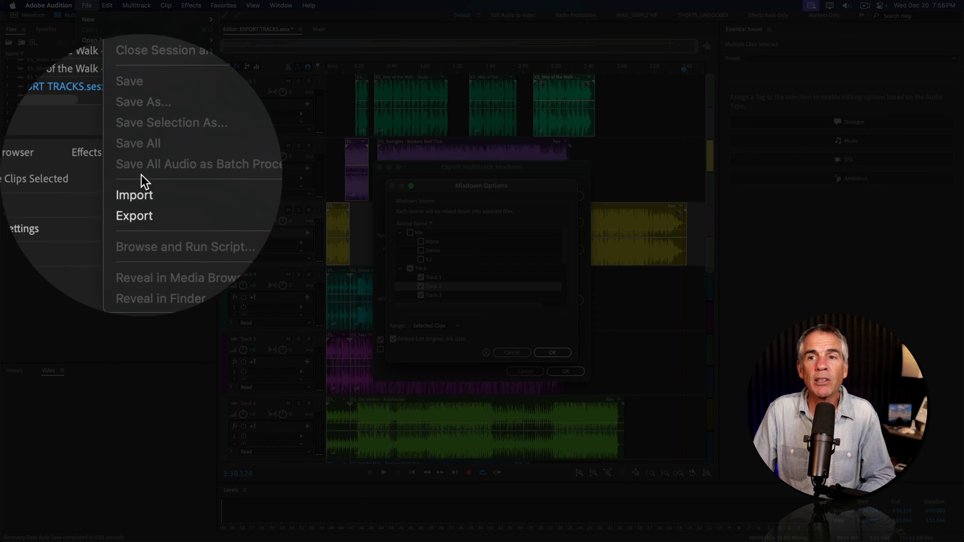
{"action": "mouse_move", "coordinate": [141, 197]}
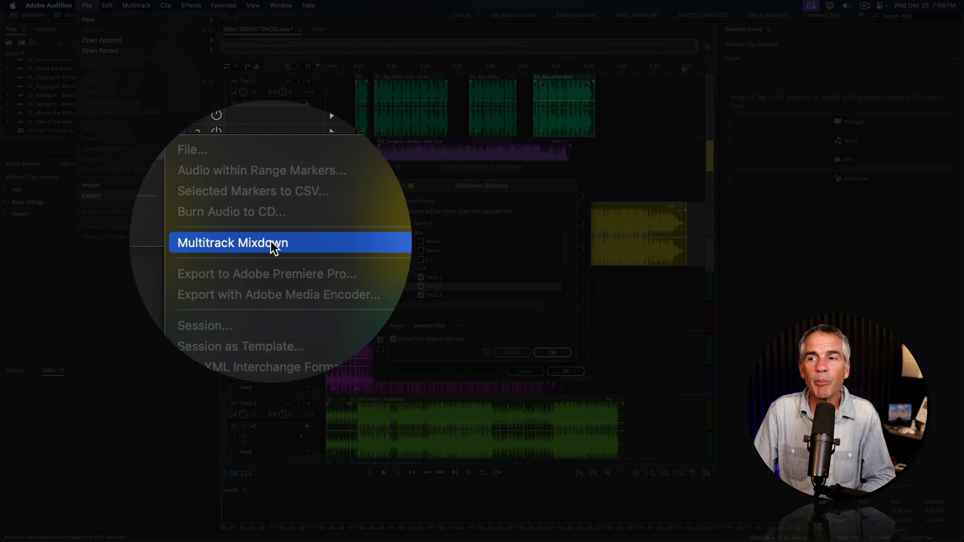
{"action": "mouse_move", "coordinate": [271, 242]}
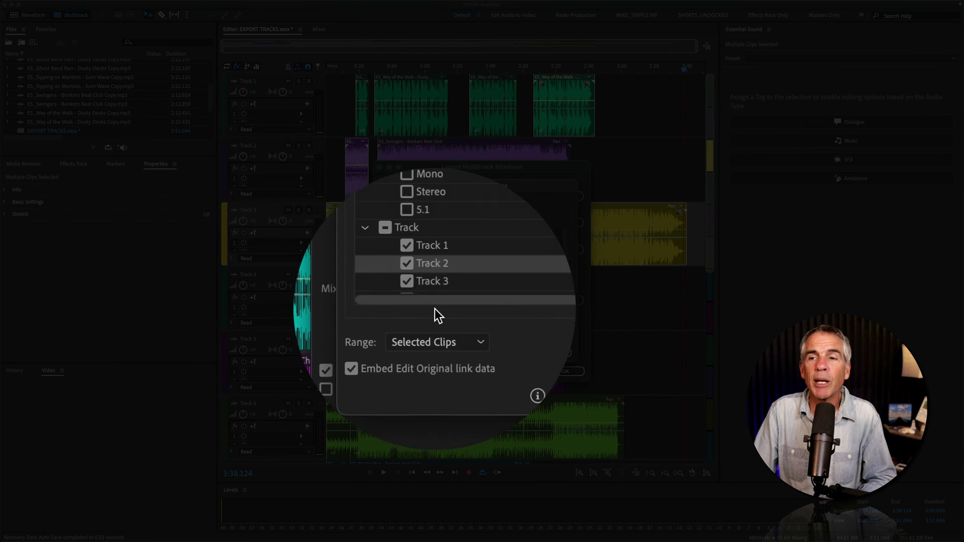
Step: Switch the mixdown range to Entire Session and back to Selected Clips
{"action": "left_click", "coordinate": [454, 325]}
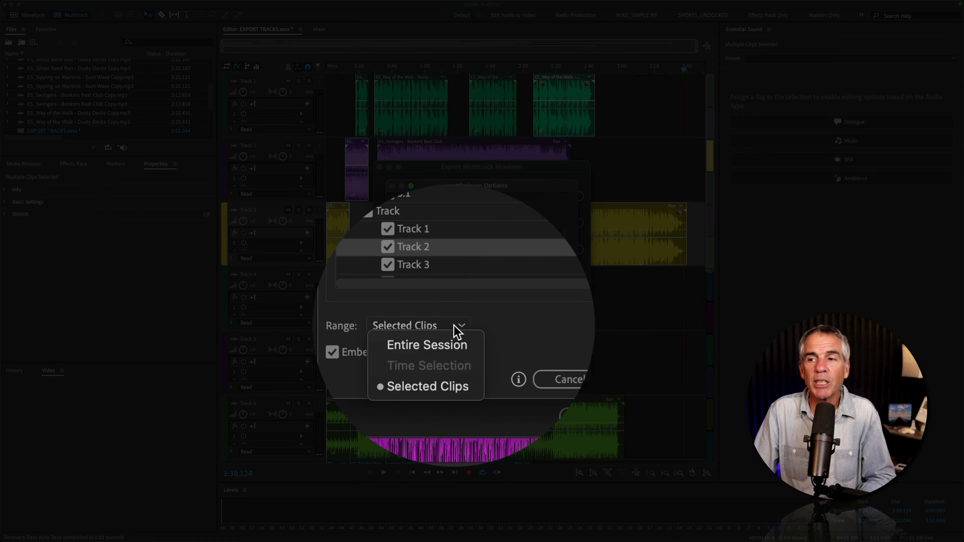
{"action": "left_click", "coordinate": [456, 336]}
{"action": "left_click", "coordinate": [456, 327]}
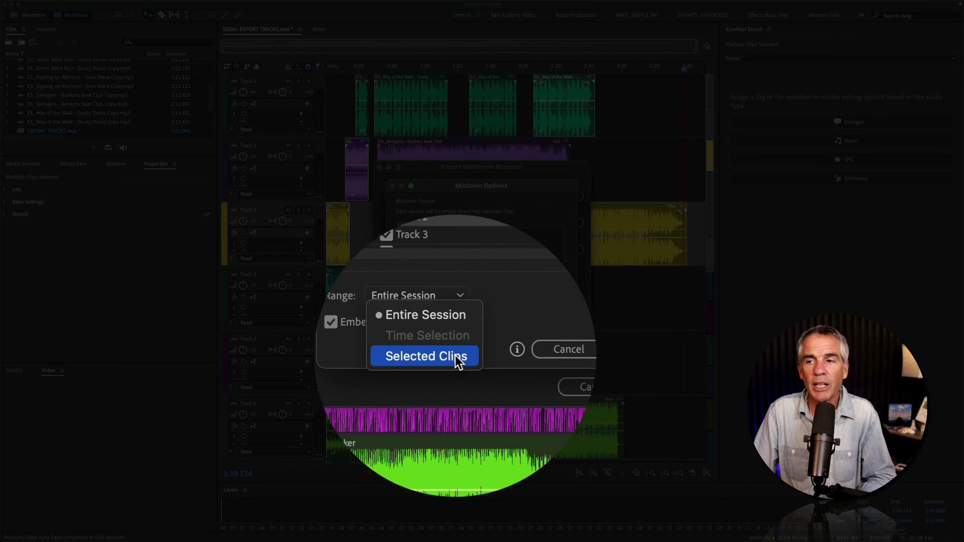
{"action": "left_click", "coordinate": [454, 384]}
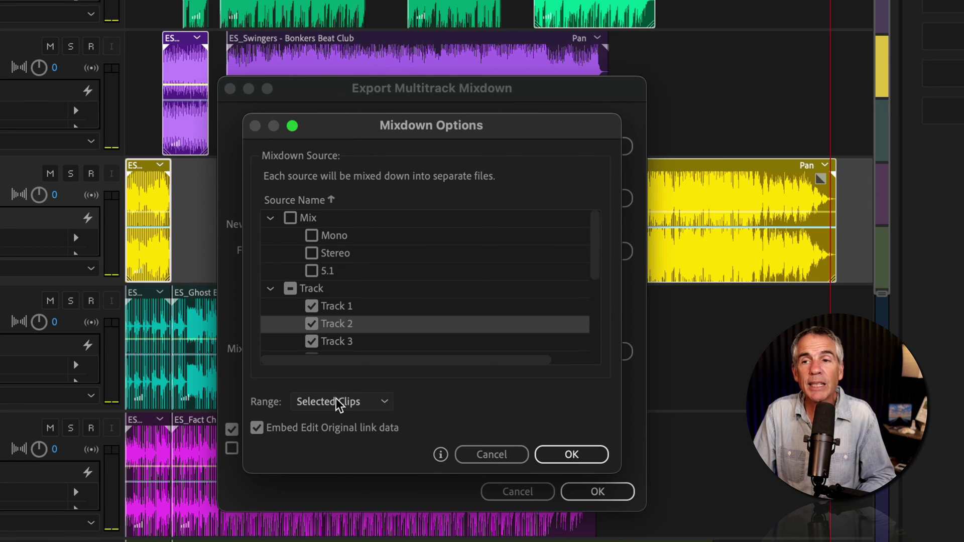
Step: Review the available source tracks and set the mixdown range to Entire Session
{"action": "scroll", "coordinate": [406, 320], "scroll_direction": "down", "scroll_amount": 1}
{"action": "scroll", "coordinate": [383, 315], "scroll_direction": "down", "scroll_amount": 4}
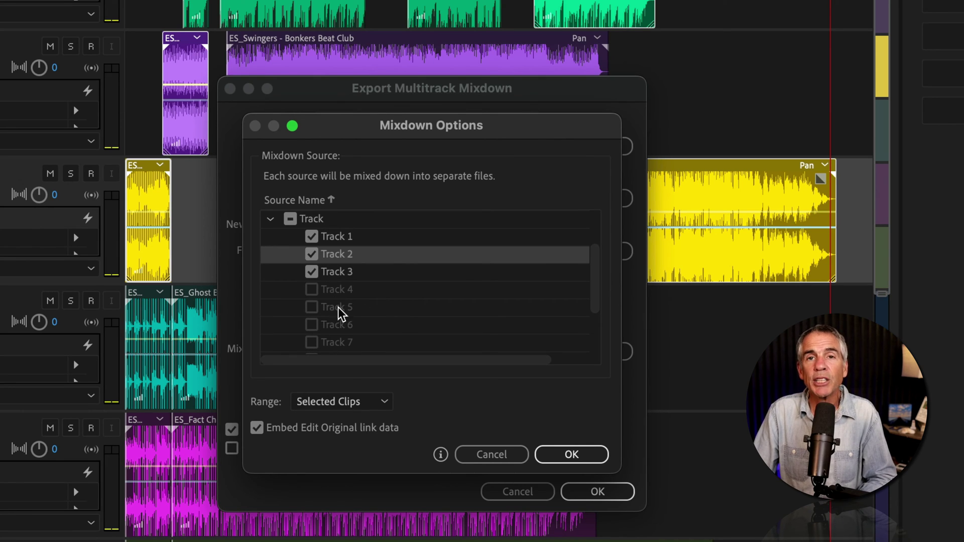
{"action": "scroll", "coordinate": [350, 320], "scroll_direction": "up", "scroll_amount": 3}
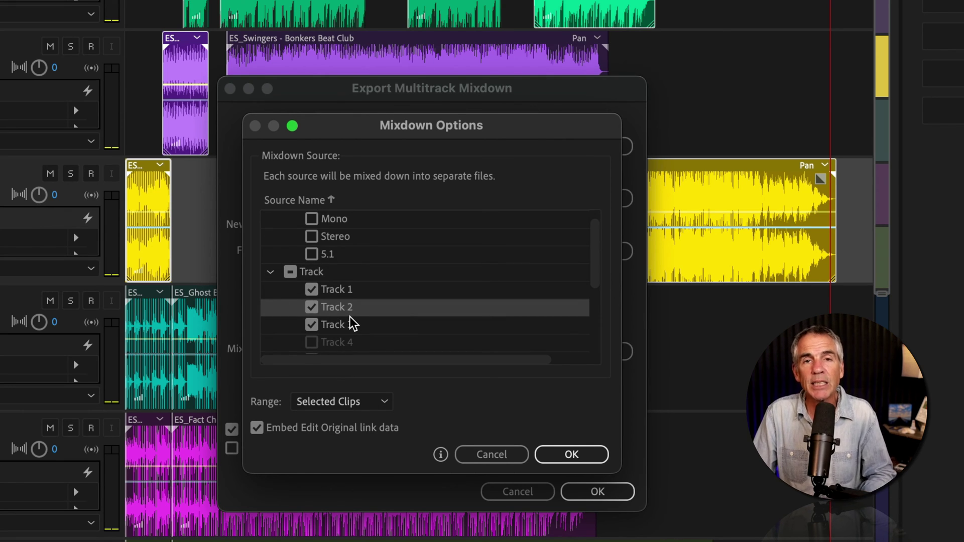
{"action": "scroll", "coordinate": [359, 313], "scroll_direction": "up", "scroll_amount": 1}
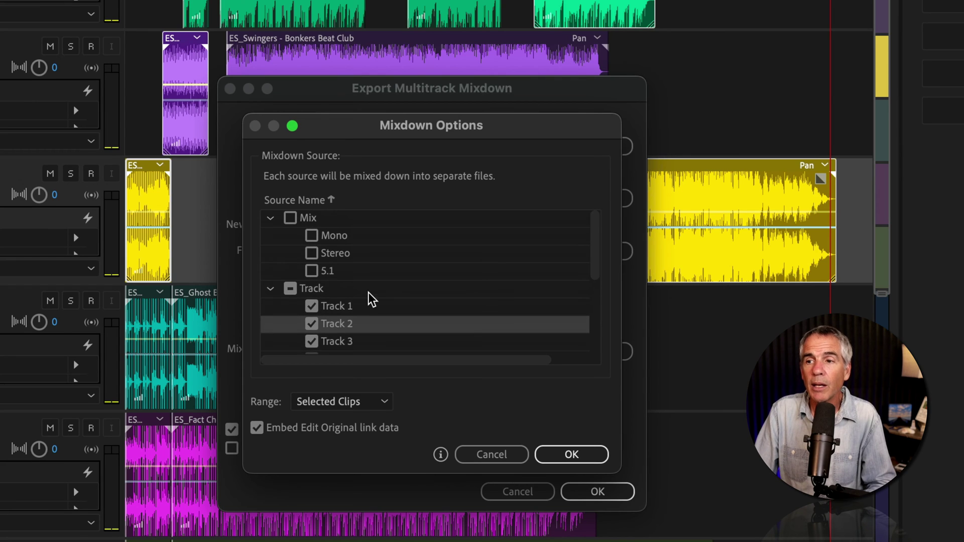
{"action": "left_click", "coordinate": [343, 405]}
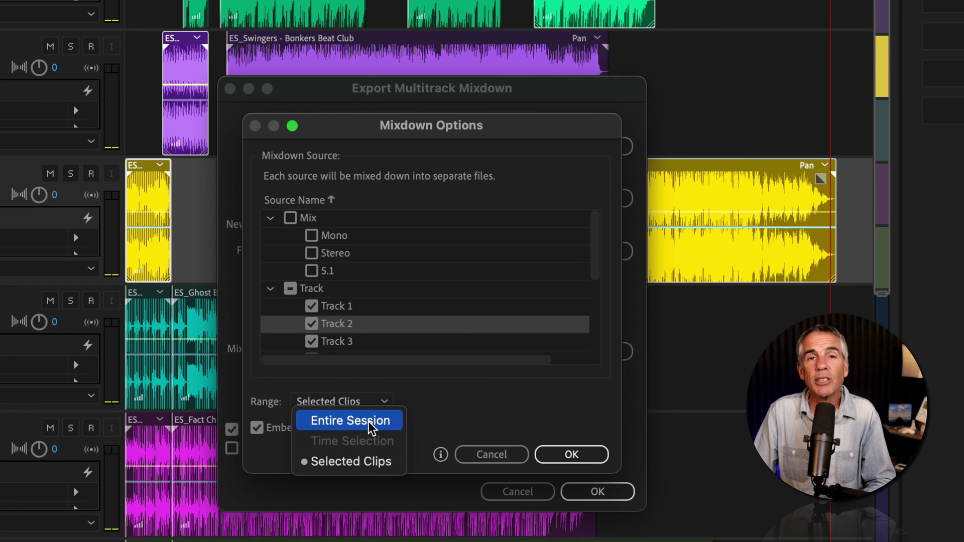
{"action": "left_click", "coordinate": [368, 416]}
Step: Add Tracks 7, 8 and 9 to the mixdown sources
{"action": "scroll", "coordinate": [387, 295], "scroll_direction": "down", "scroll_amount": 5}
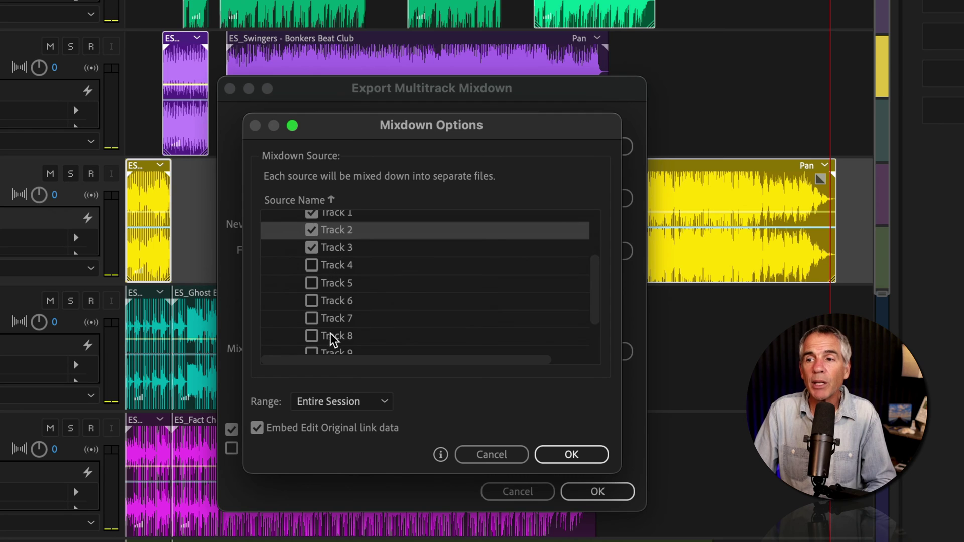
{"action": "left_click", "coordinate": [312, 318]}
{"action": "left_click", "coordinate": [311, 336]}
{"action": "scroll", "coordinate": [321, 346], "scroll_direction": "down", "scroll_amount": 1}
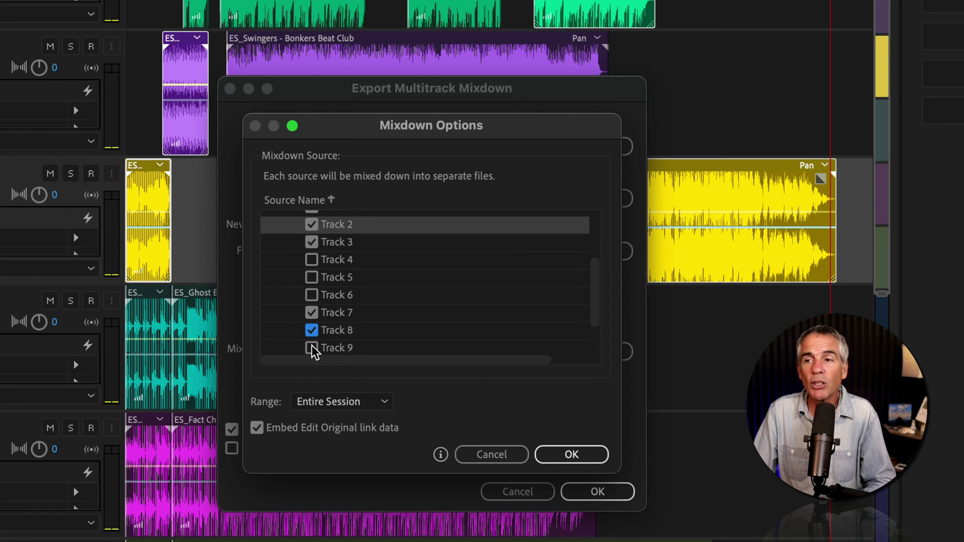
{"action": "left_click", "coordinate": [312, 347]}
{"action": "scroll", "coordinate": [366, 340], "scroll_direction": "up", "scroll_amount": 2}
{"action": "scroll", "coordinate": [366, 338], "scroll_direction": "up", "scroll_amount": 2}
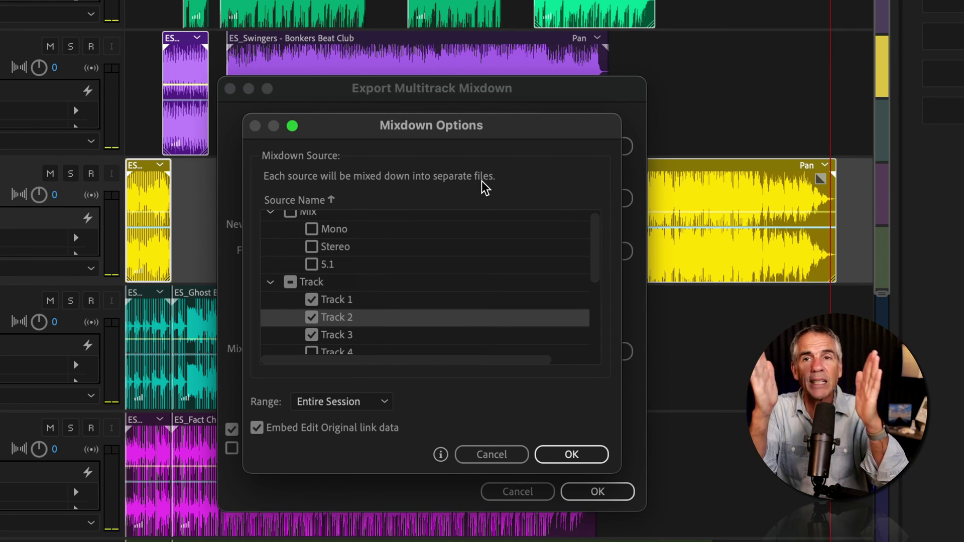
{"action": "scroll", "coordinate": [483, 301], "scroll_direction": "up", "scroll_amount": 1}
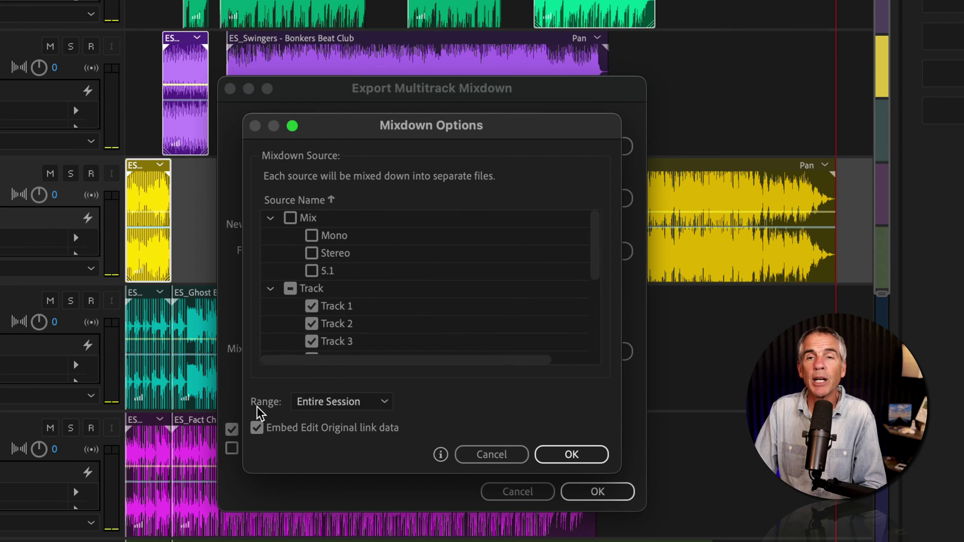
Step: Set the mixdown range to Selected Clips and accept the mixdown options
{"action": "left_click", "coordinate": [355, 402]}
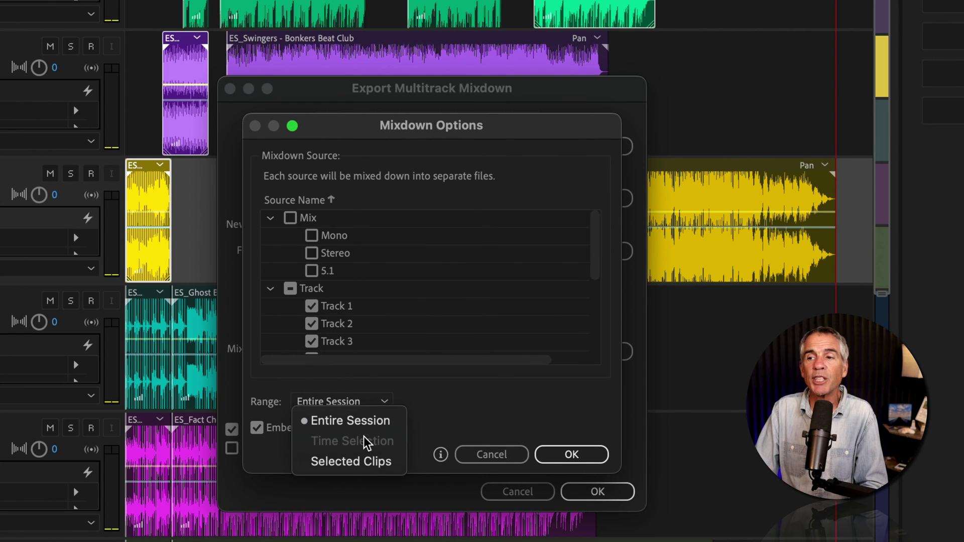
{"action": "left_click", "coordinate": [371, 460]}
{"action": "left_click", "coordinate": [572, 455]}
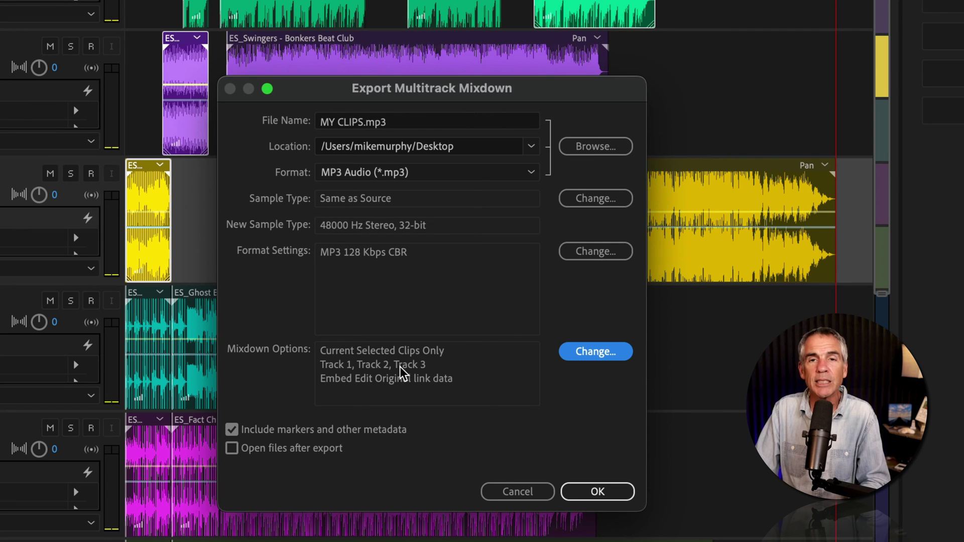
Step: Run the mixdown export and select the three exported MY CLIPS track files on the desktop
{"action": "left_click", "coordinate": [606, 494]}
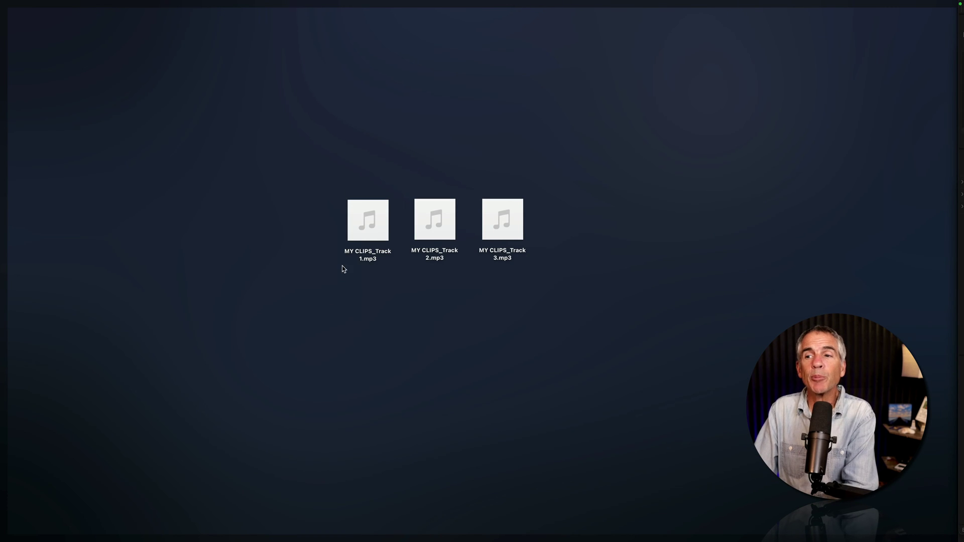
{"action": "left_click_drag", "start_coordinate": [293, 227], "coordinate": [555, 230]}
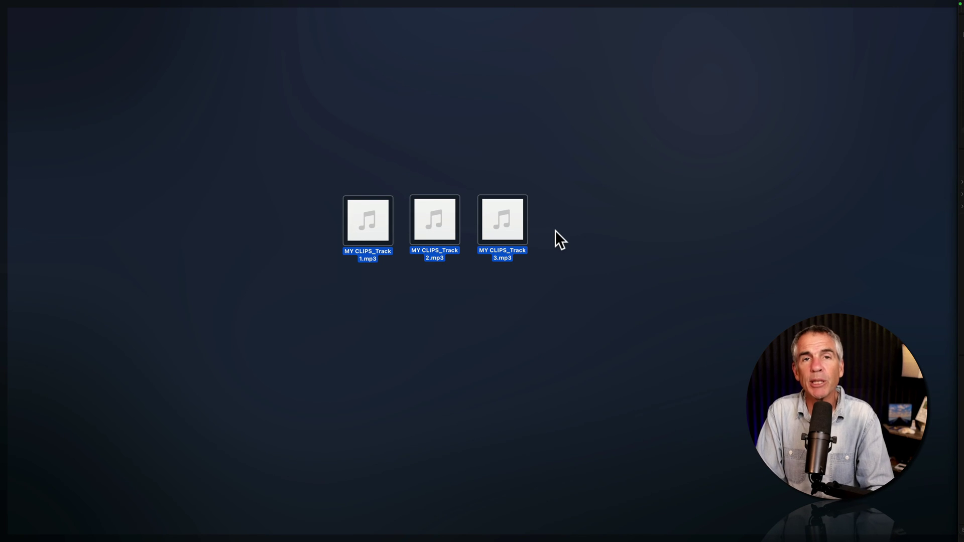
Step: Open the file information for the three exported MY CLIPS tracks to check their durations
{"action": "key", "text": "super+i"}
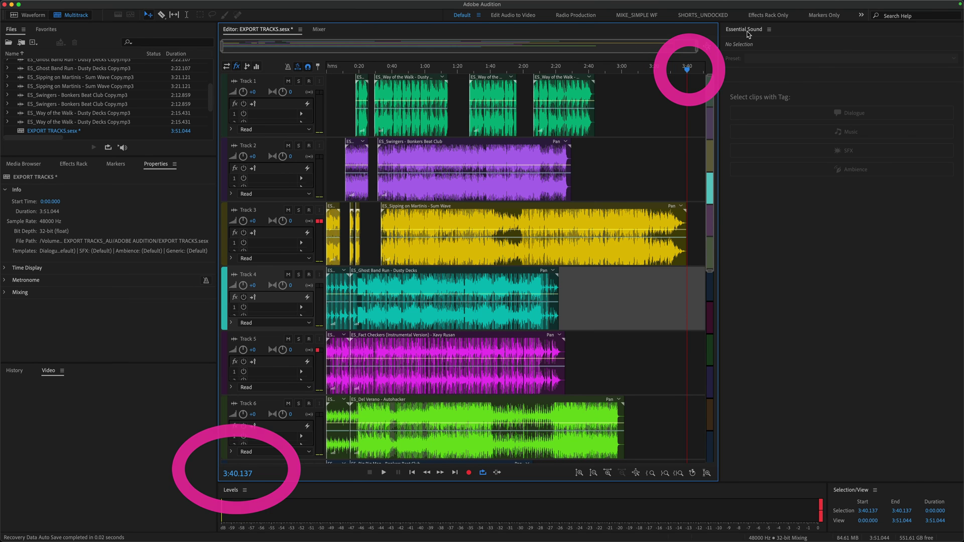
Step: Return to the multitrack session in Adobe Audition and select all the clips on Track 2
{"action": "left_click", "coordinate": [595, 151]}
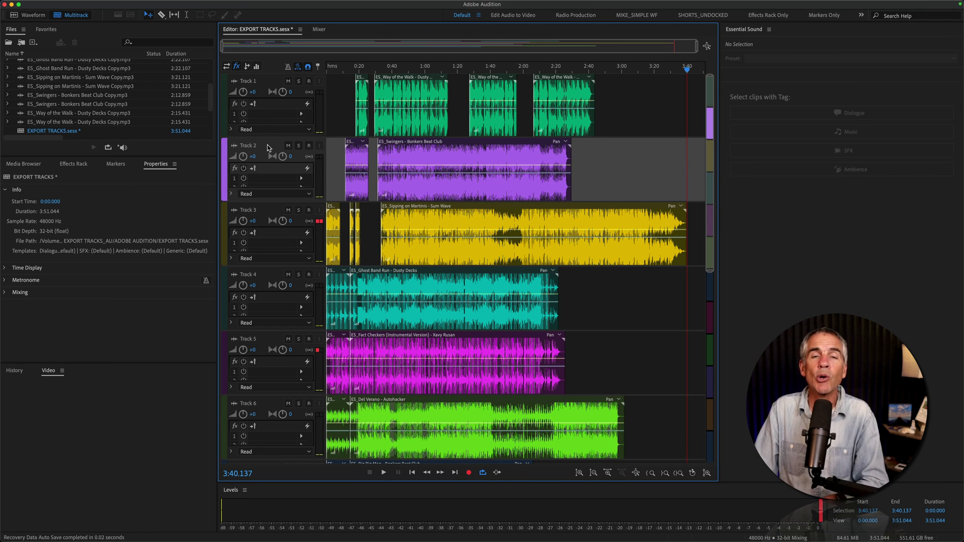
{"action": "left_click_drag", "start_coordinate": [629, 161], "coordinate": [358, 159]}
{"action": "left_click", "coordinate": [350, 126]}
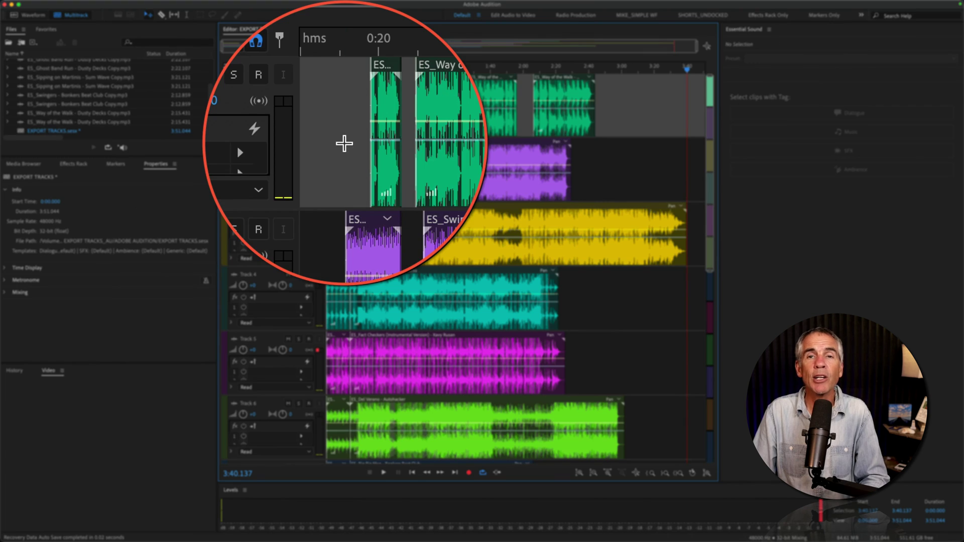
{"action": "left_click", "coordinate": [272, 145]}
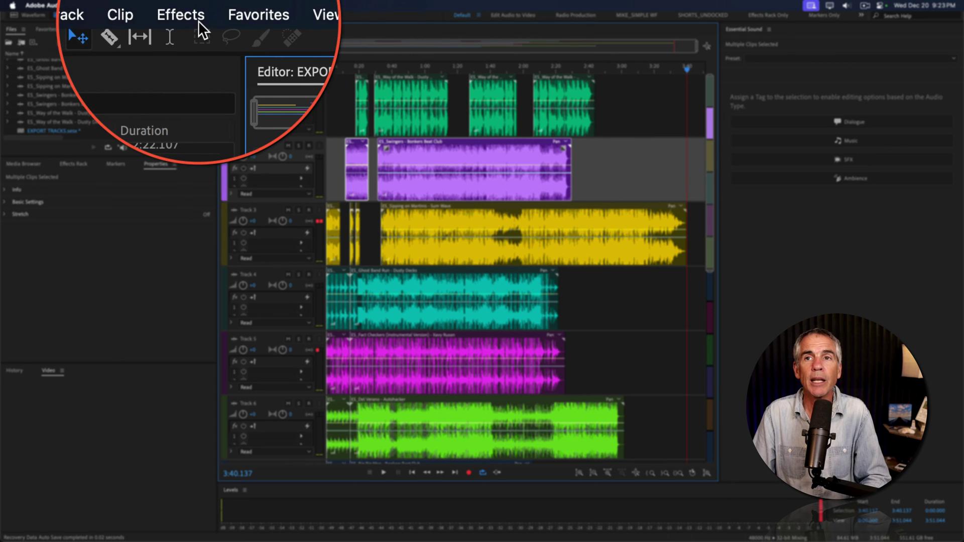
Step: Start a multitrack mixdown export of the selected clips and name the file TRACK 02
{"action": "left_click", "coordinate": [87, 5]}
{"action": "mouse_move", "coordinate": [142, 193]}
{"action": "mouse_move", "coordinate": [263, 246]}
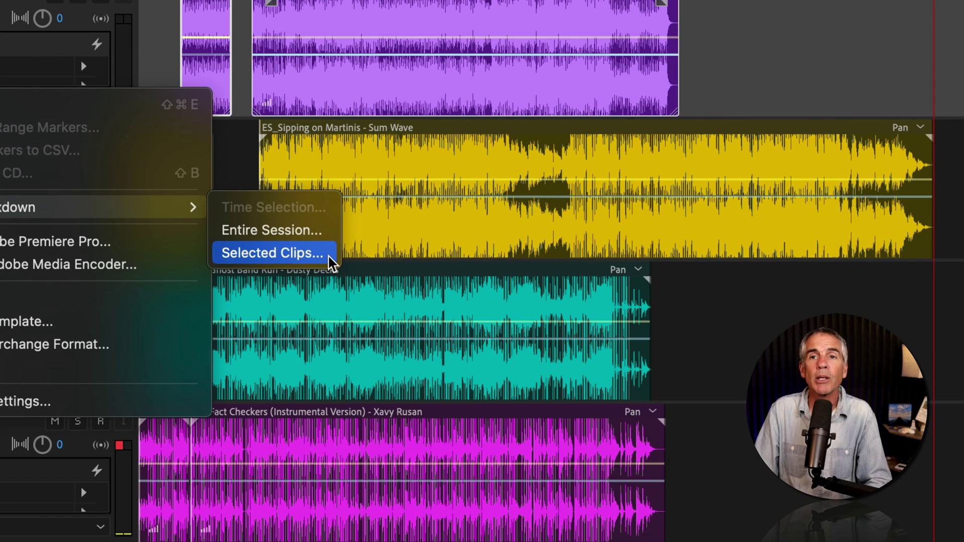
{"action": "left_click", "coordinate": [412, 262]}
{"action": "left_click", "coordinate": [540, 86]}
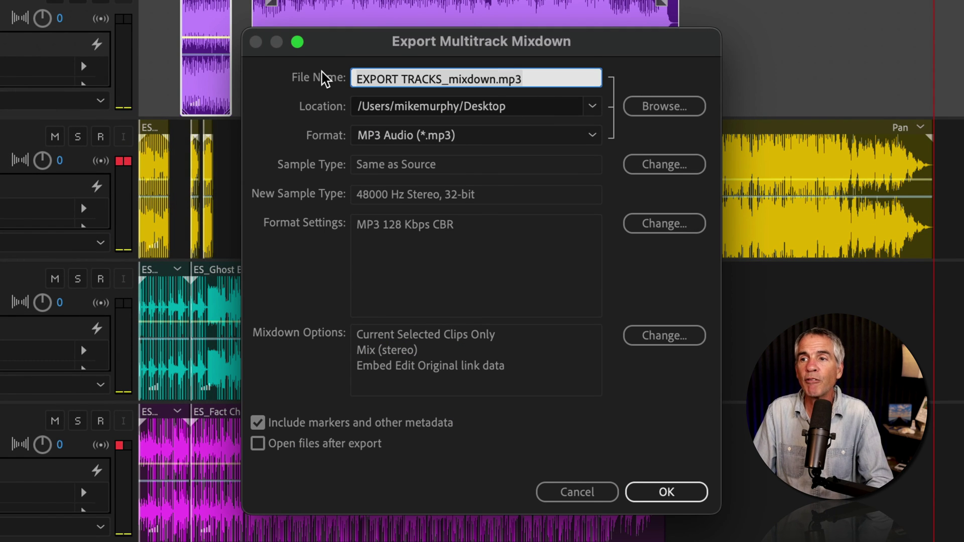
{"action": "type", "text": "TRACK 02"}
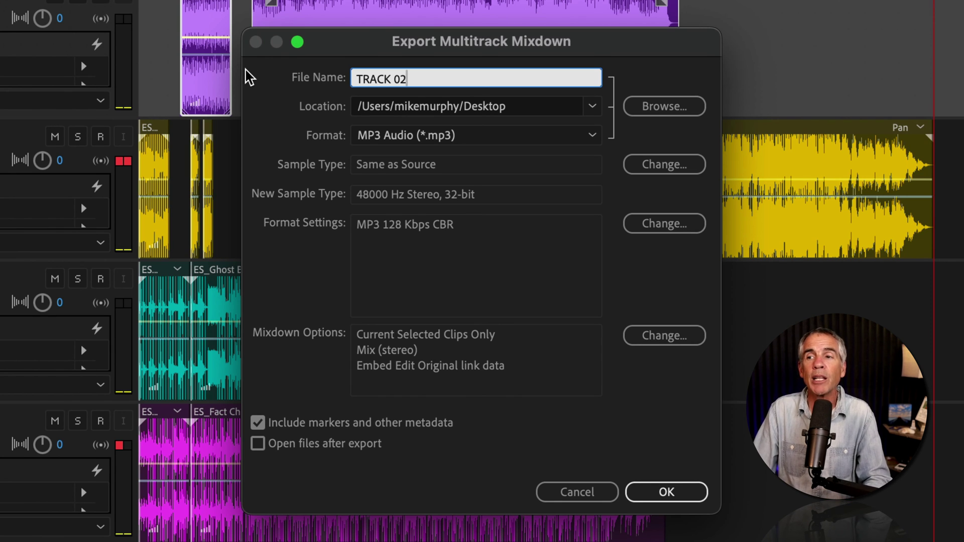
{"action": "left_click", "coordinate": [303, 96]}
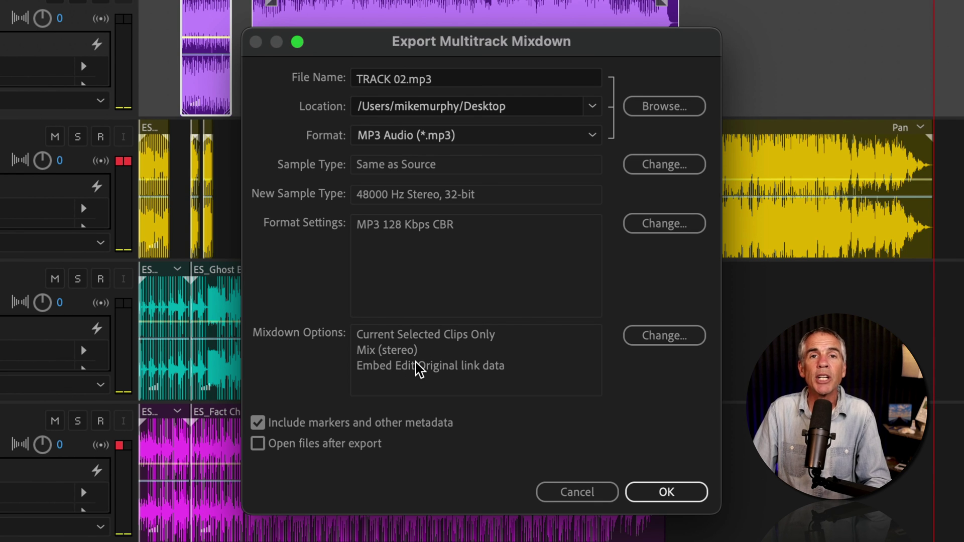
Step: Replace the stereo mix with Track 2 as the mixdown source and run the export
{"action": "left_click", "coordinate": [690, 339]}
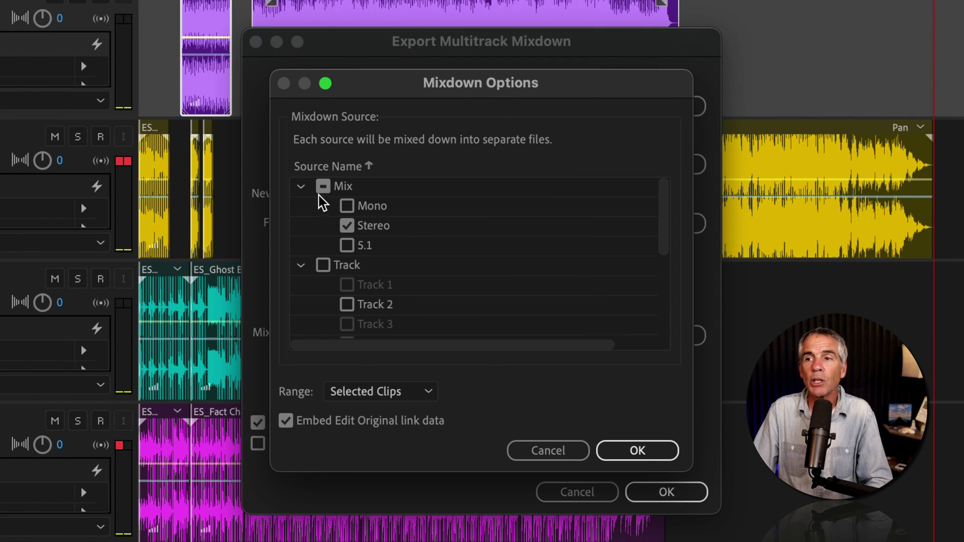
{"action": "left_click", "coordinate": [322, 187]}
{"action": "left_click", "coordinate": [323, 187]}
{"action": "left_click", "coordinate": [323, 265]}
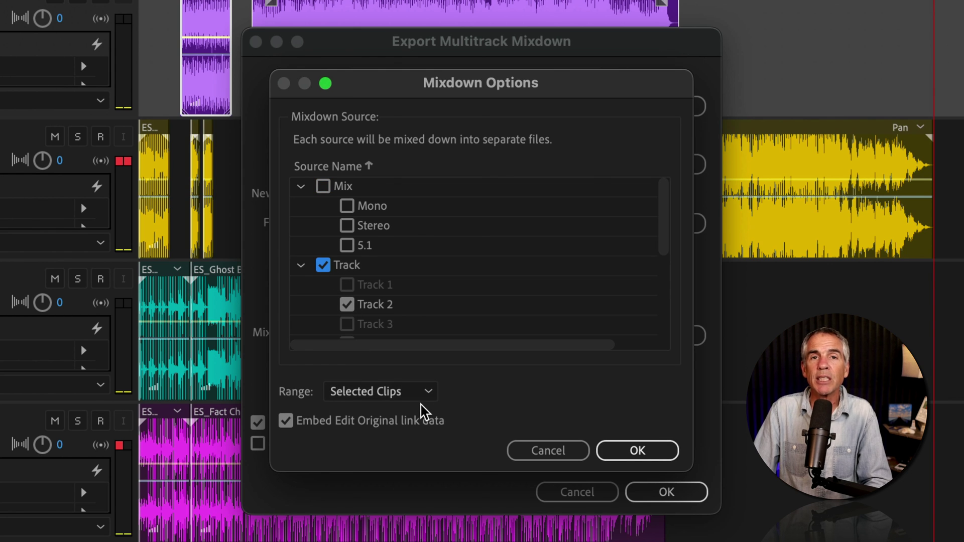
{"action": "left_click", "coordinate": [637, 451]}
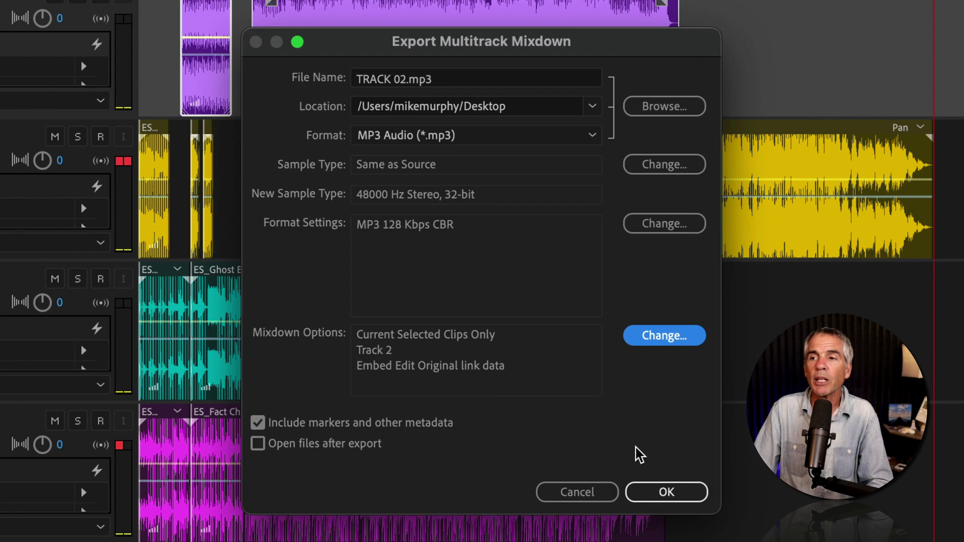
{"action": "left_click", "coordinate": [666, 492]}
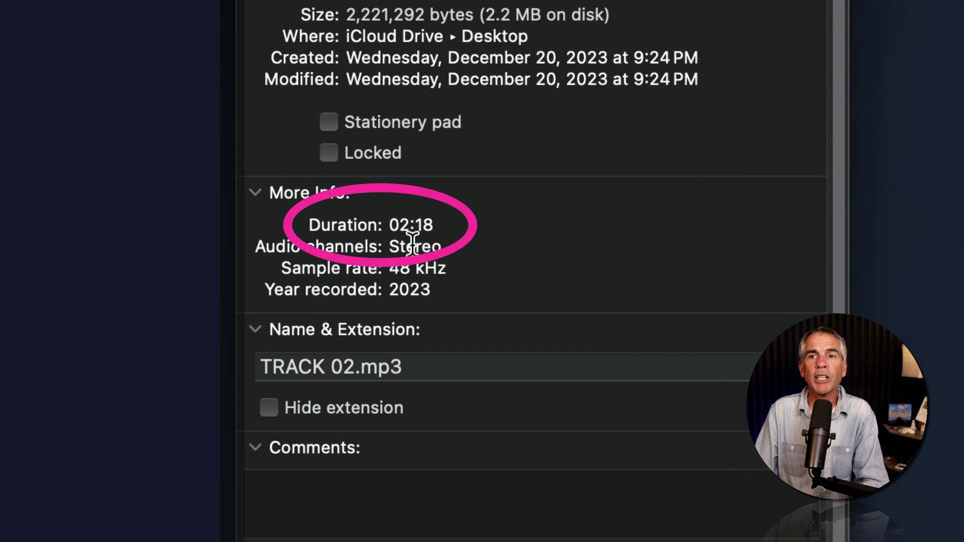